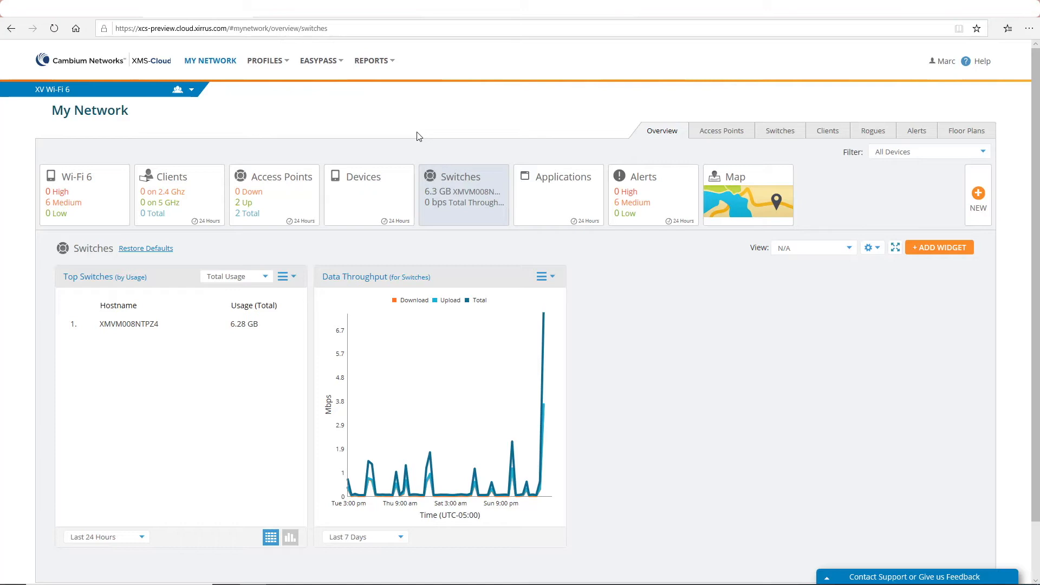
# Step: Review the existing switch, port and Policy Based Automation (PBA) templates
pyautogui.click(277, 62)
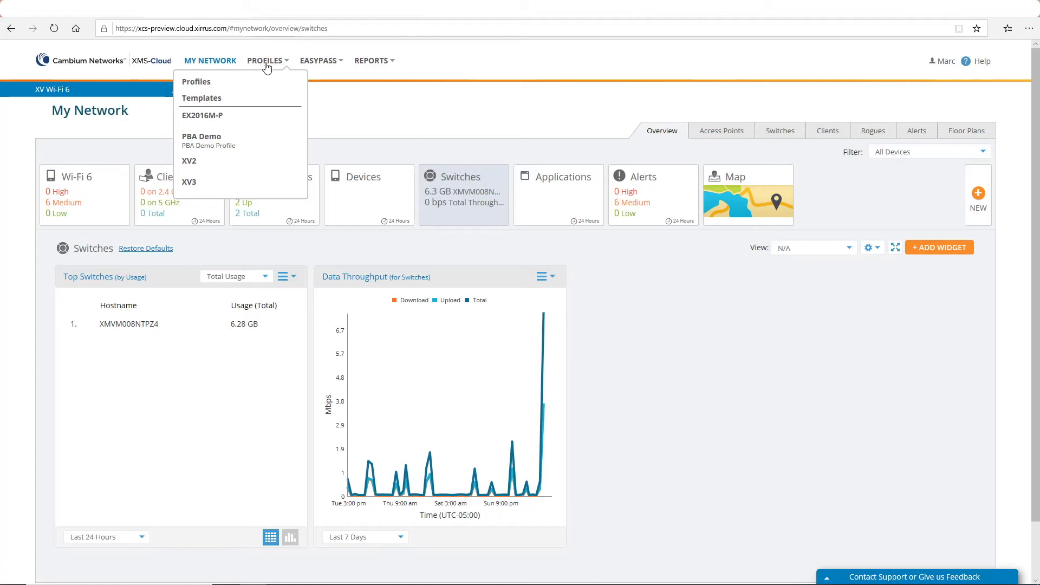
pyautogui.click(215, 100)
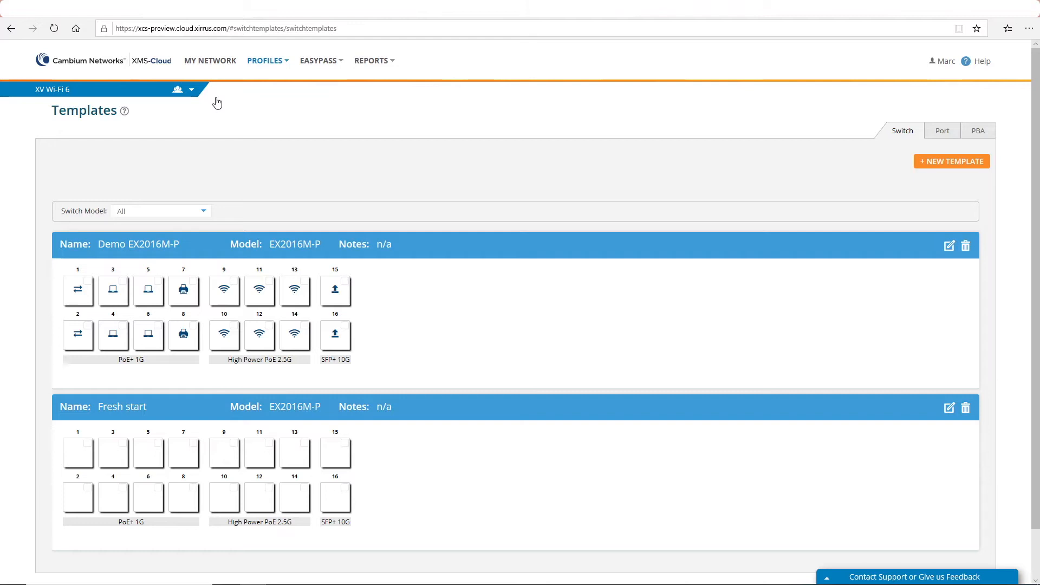
pyautogui.click(943, 133)
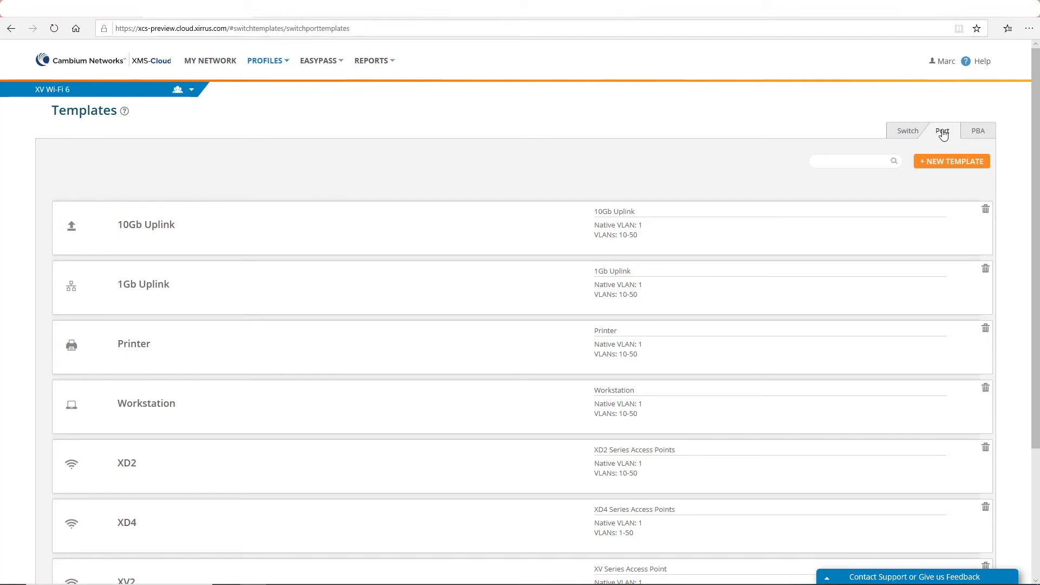
pyautogui.click(982, 136)
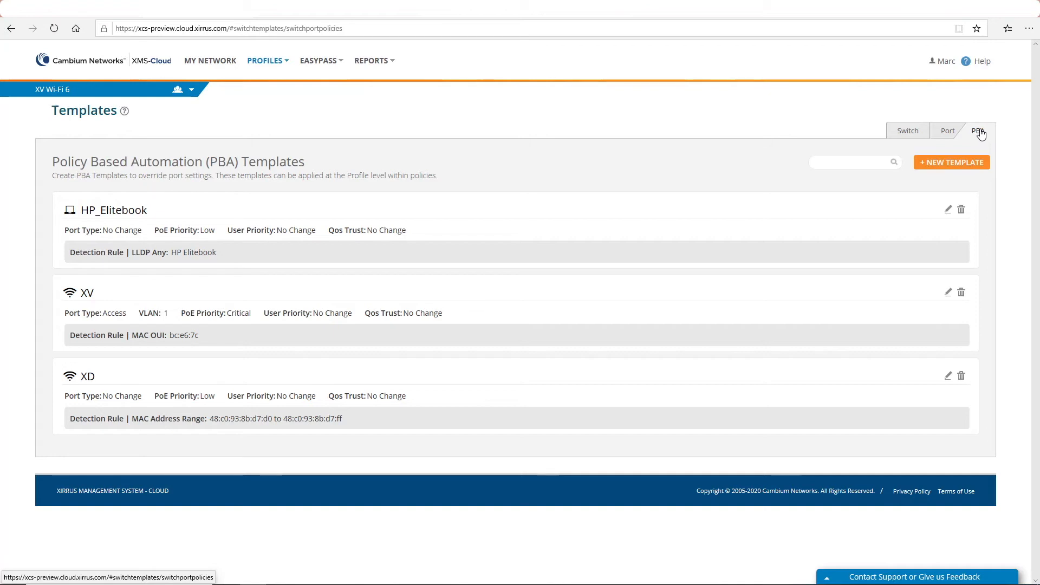
# Step: Open the switch configuration of the PBA Demo profile
pyautogui.click(263, 63)
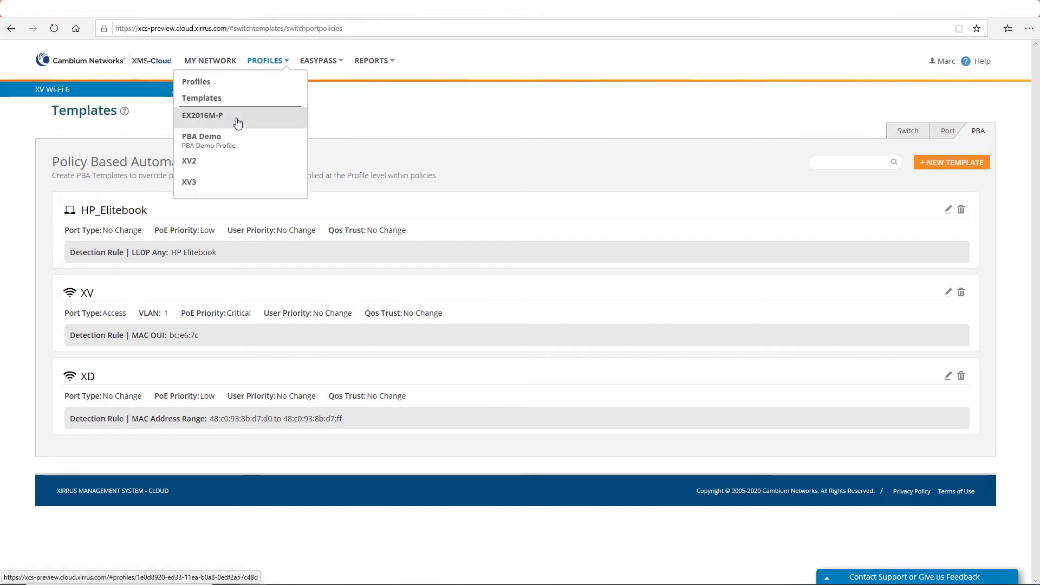
pyautogui.click(234, 143)
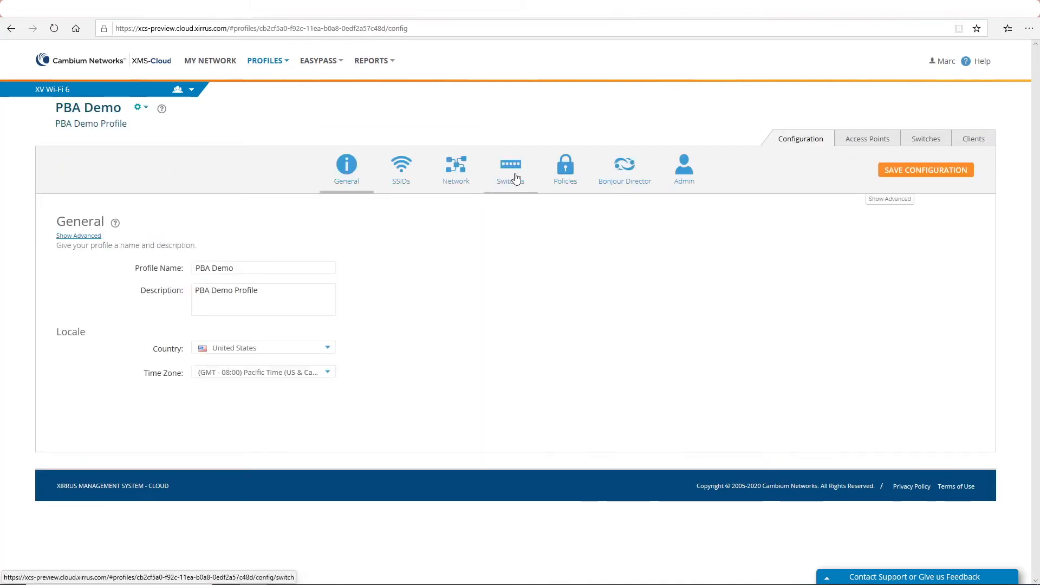
pyautogui.click(515, 178)
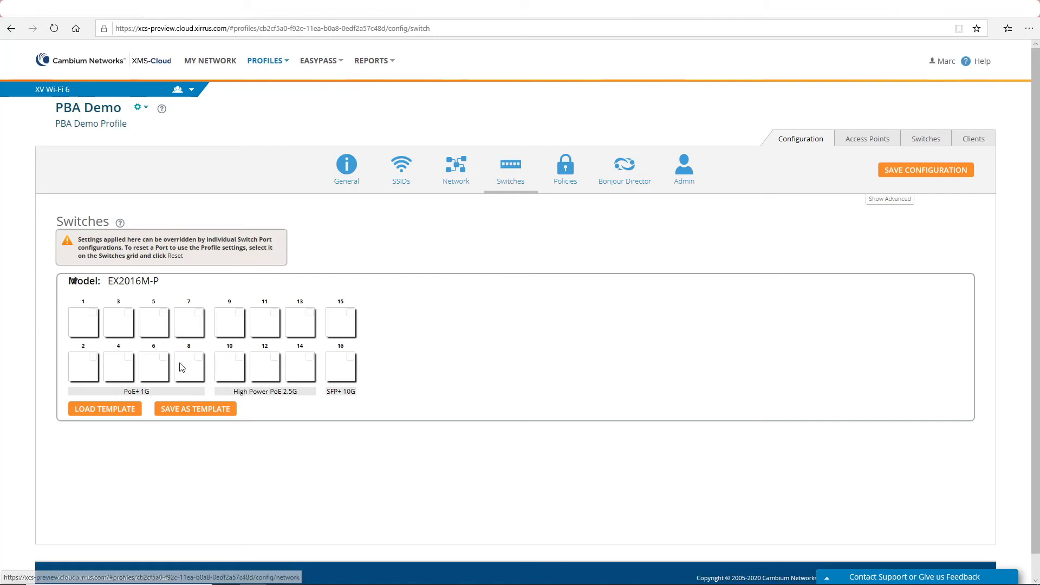
# Step: Load the Demo EX2016M-P template onto the profile's EX2016M-P switch ports
pyautogui.click(115, 412)
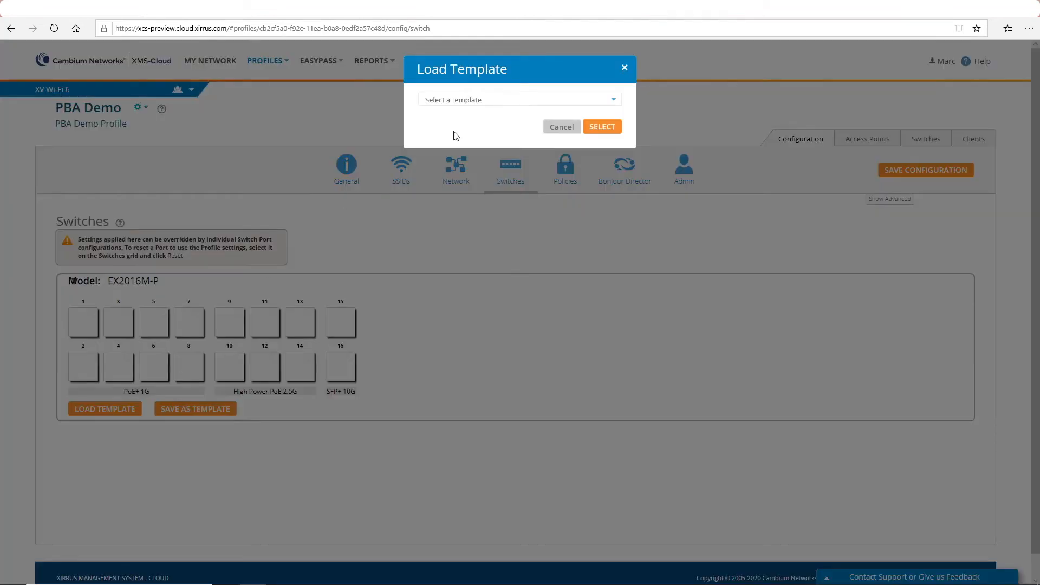
pyautogui.click(507, 100)
pyautogui.click(499, 132)
pyautogui.click(606, 128)
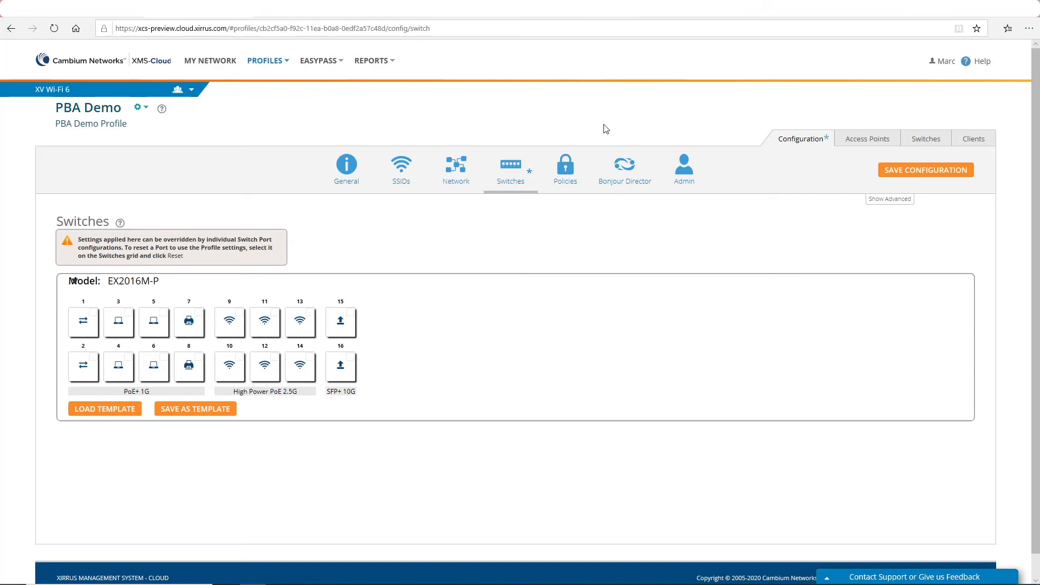
# Step: Load the Fresh start template onto the profile's EX2016M-P switch ports
pyautogui.click(96, 412)
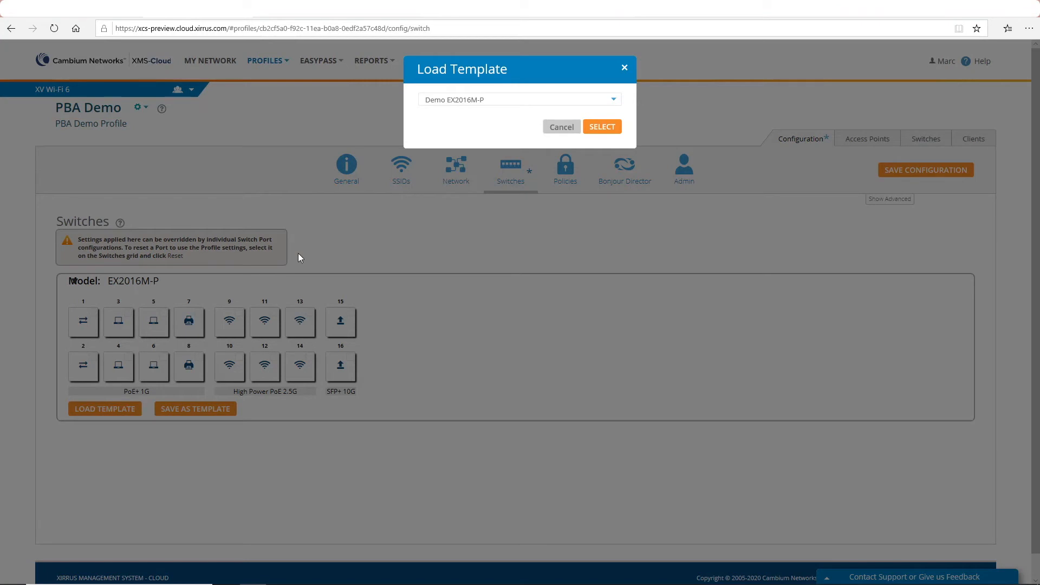
pyautogui.click(490, 100)
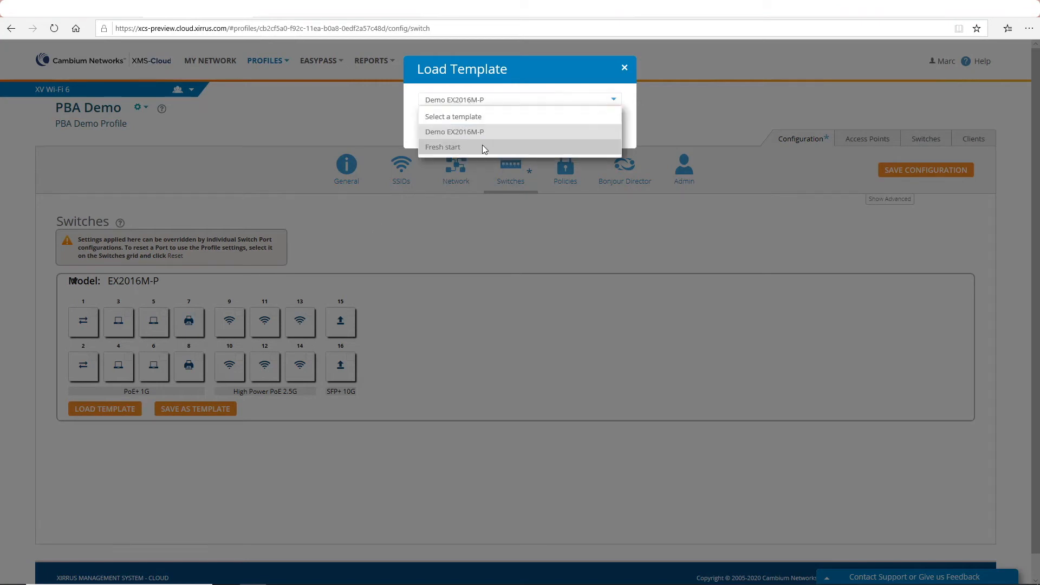
pyautogui.click(483, 145)
pyautogui.click(602, 128)
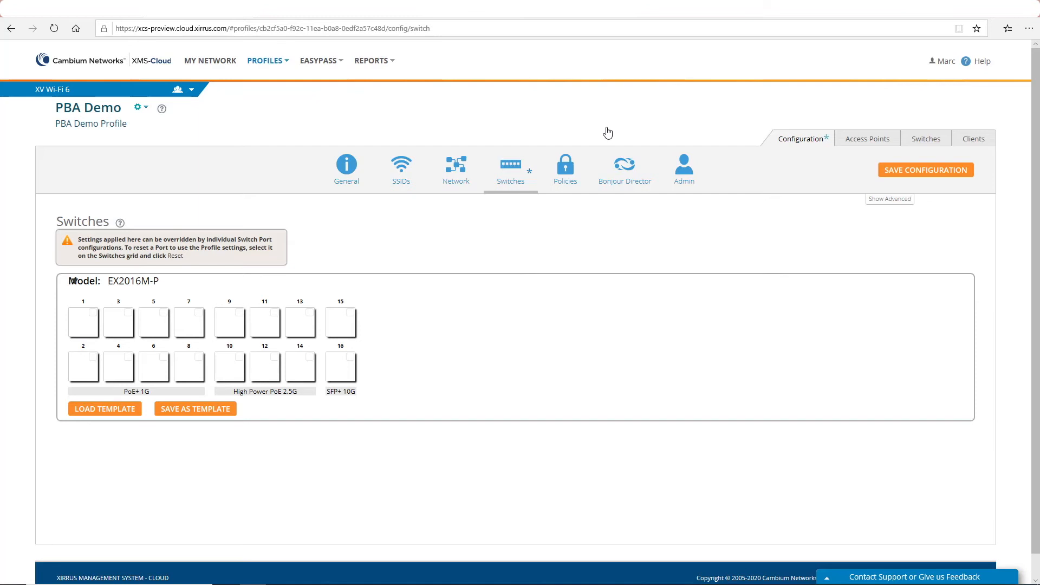
# Step: Create a Policy Based Automation port policy in the profile, named XV2-2, with the Wi-Fi icon
pyautogui.click(567, 180)
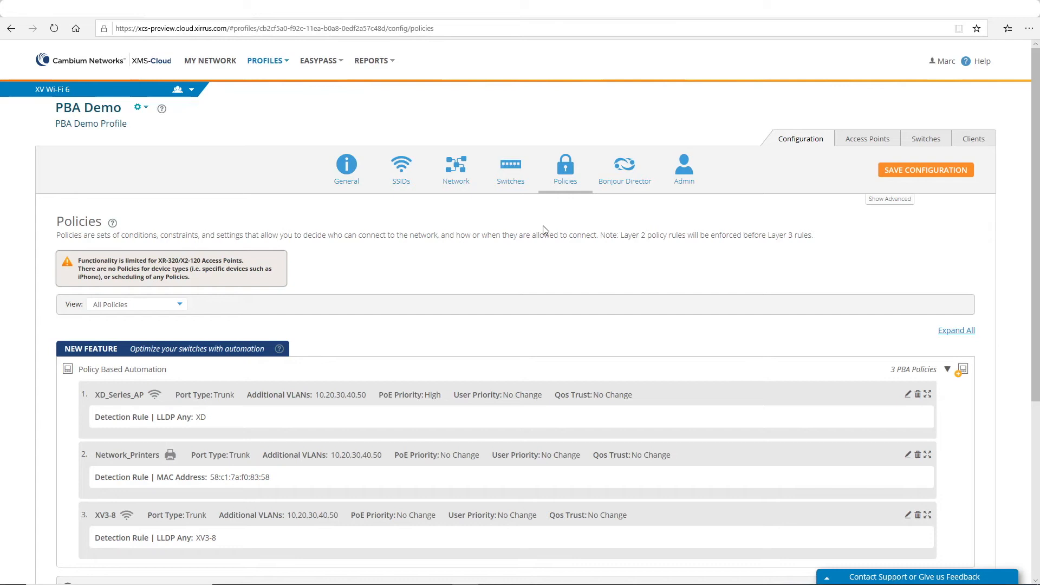
pyautogui.click(959, 375)
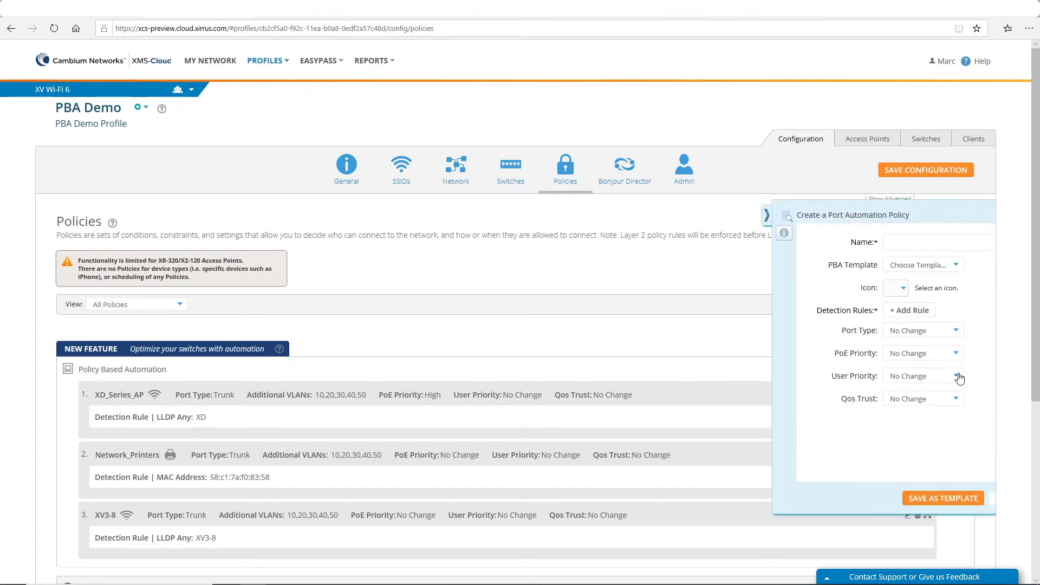
pyautogui.click(833, 245)
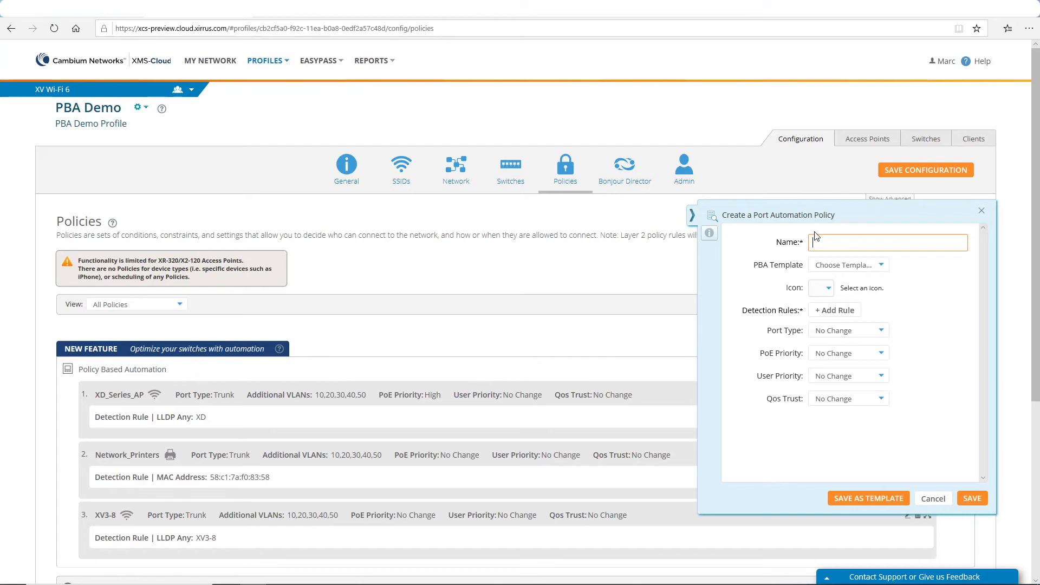
pyautogui.write('XV2-2')
pyautogui.click(823, 290)
pyautogui.click(881, 311)
# Step: Add a detection rule to the policy using the LLDP Any method with the value XV2-2
pyautogui.click(842, 314)
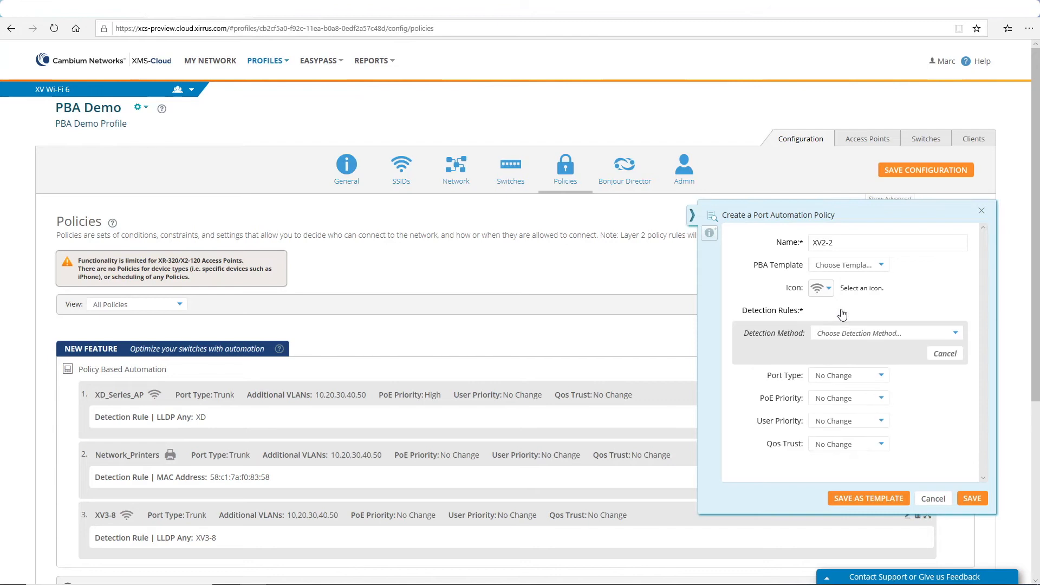
pyautogui.click(848, 334)
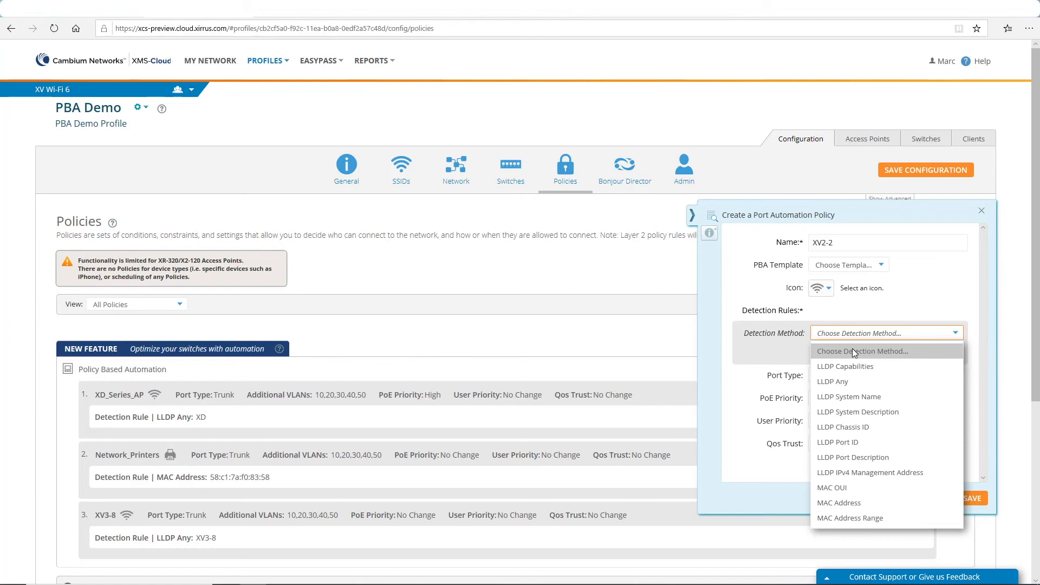
pyautogui.click(852, 382)
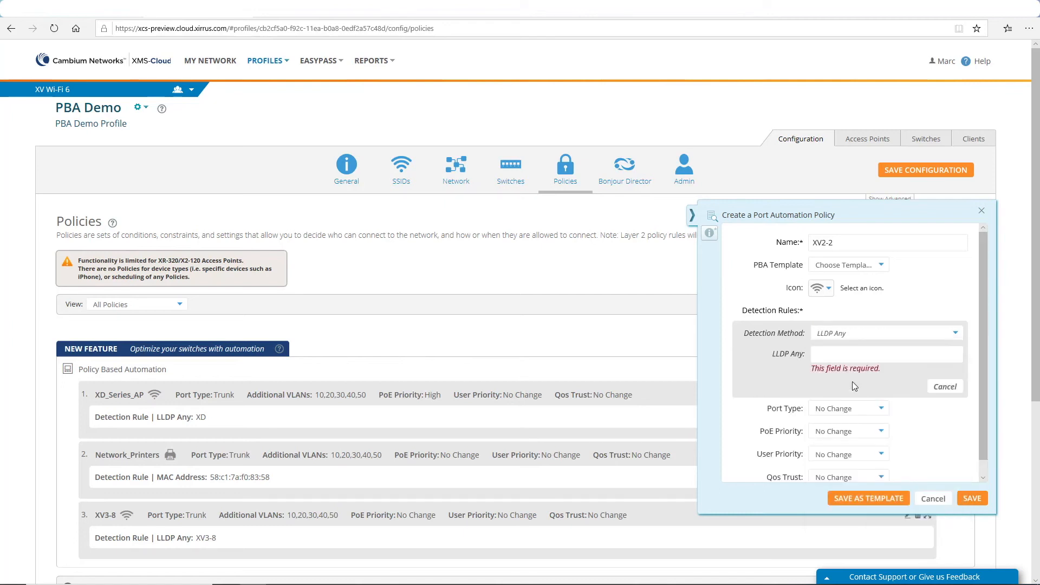
pyautogui.click(835, 353)
pyautogui.scroll(-2, 834, 349)
pyautogui.write('X')
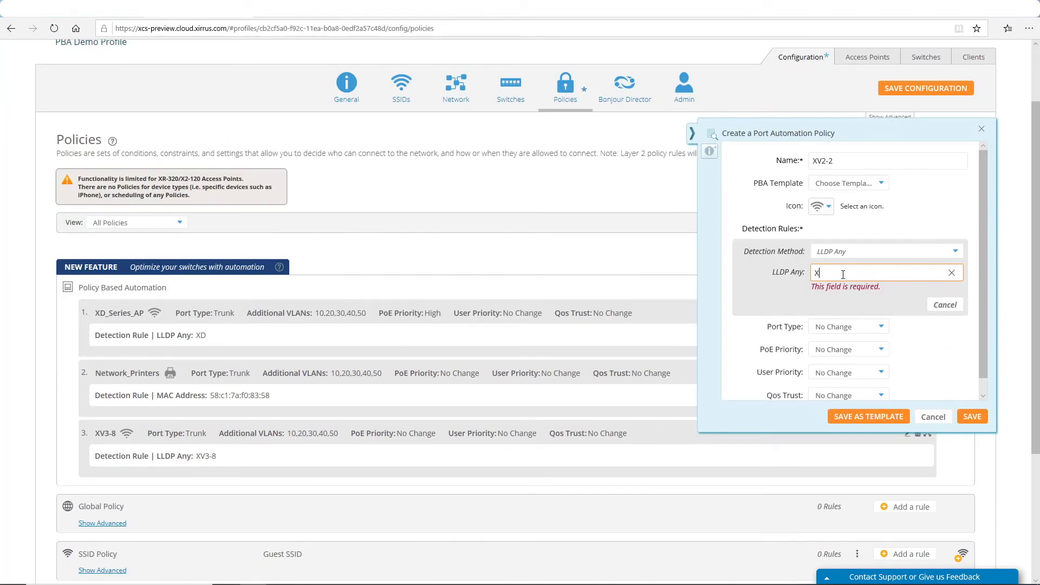
pyautogui.write('V2-2')
pyautogui.click(952, 294)
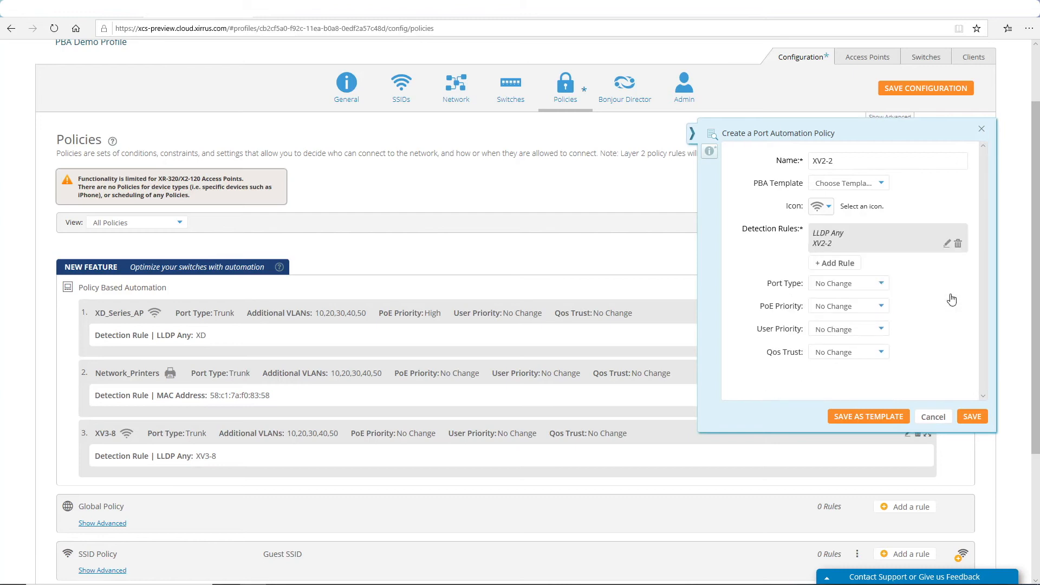
# Step: Set the policy's port type to Trunk with additional VLANs 10,20,30,40,50 and PoE priority Critical
pyautogui.click(879, 293)
pyautogui.click(845, 335)
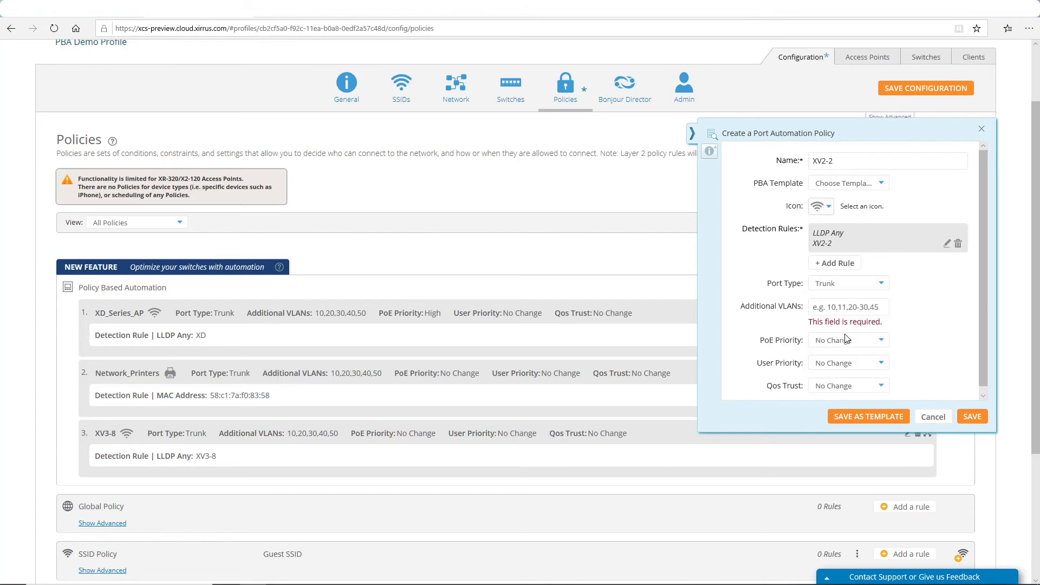
pyautogui.click(829, 308)
pyautogui.write('10,20,30,40,50')
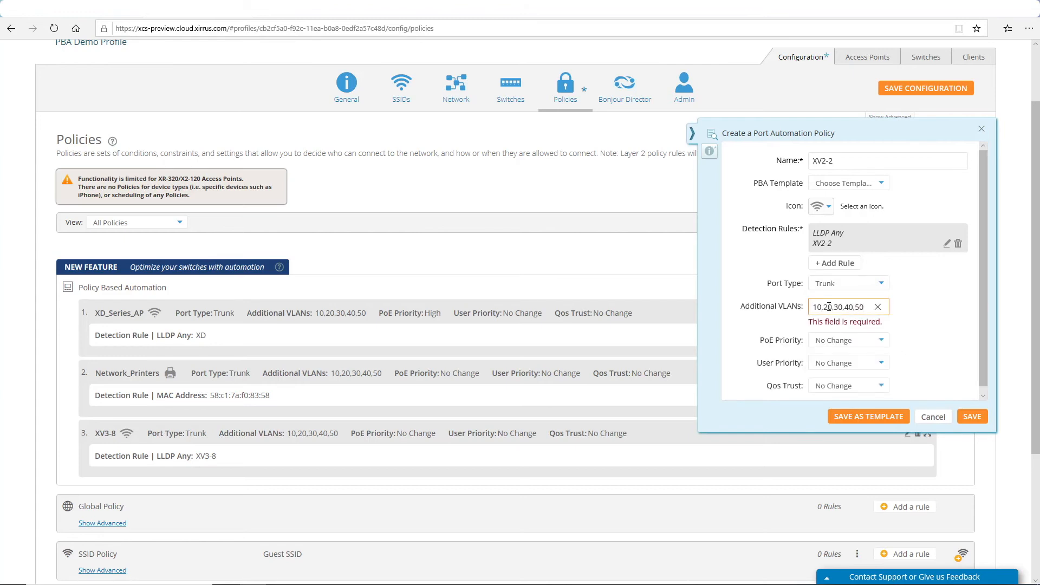
pyautogui.click(843, 330)
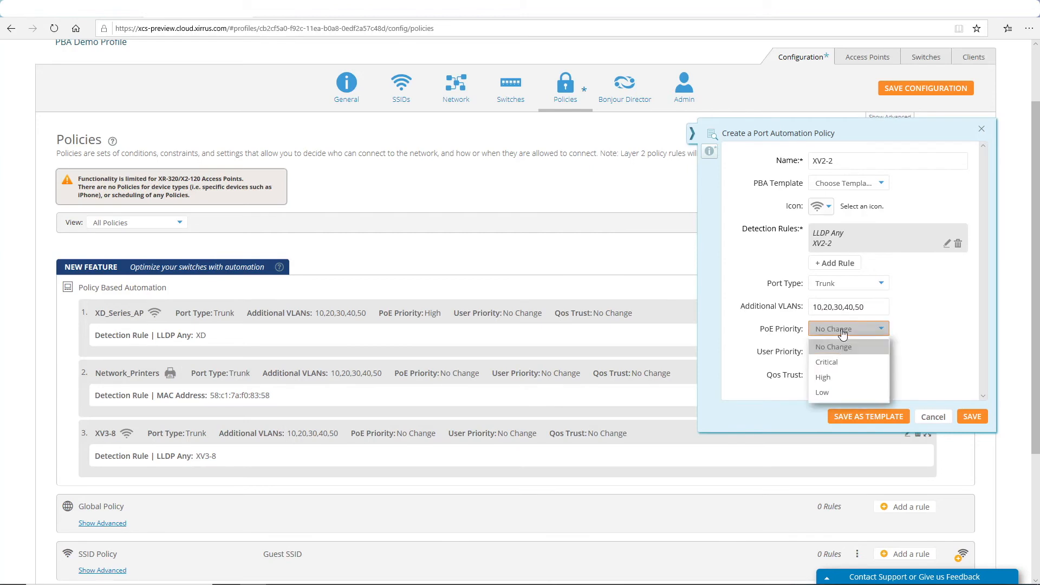
pyautogui.click(843, 363)
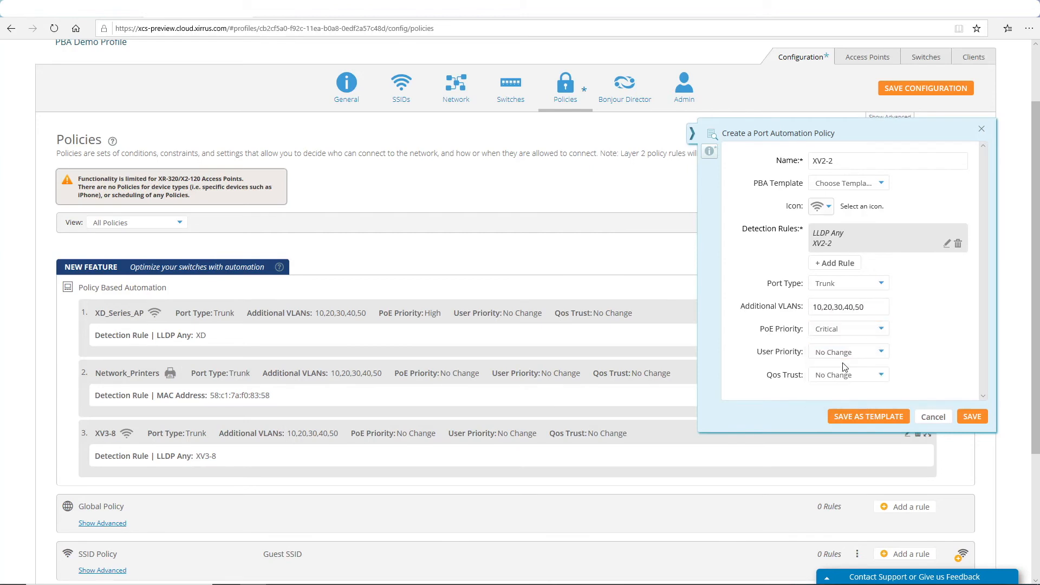
# Step: Save the XV2-2 policy and push the profile configuration immediately
pyautogui.click(972, 417)
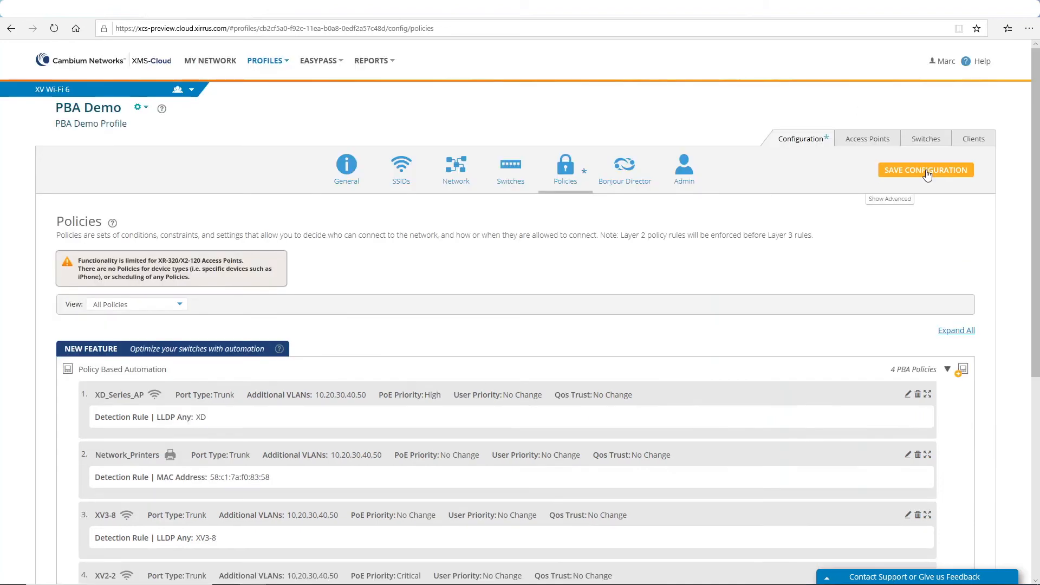
pyautogui.click(927, 174)
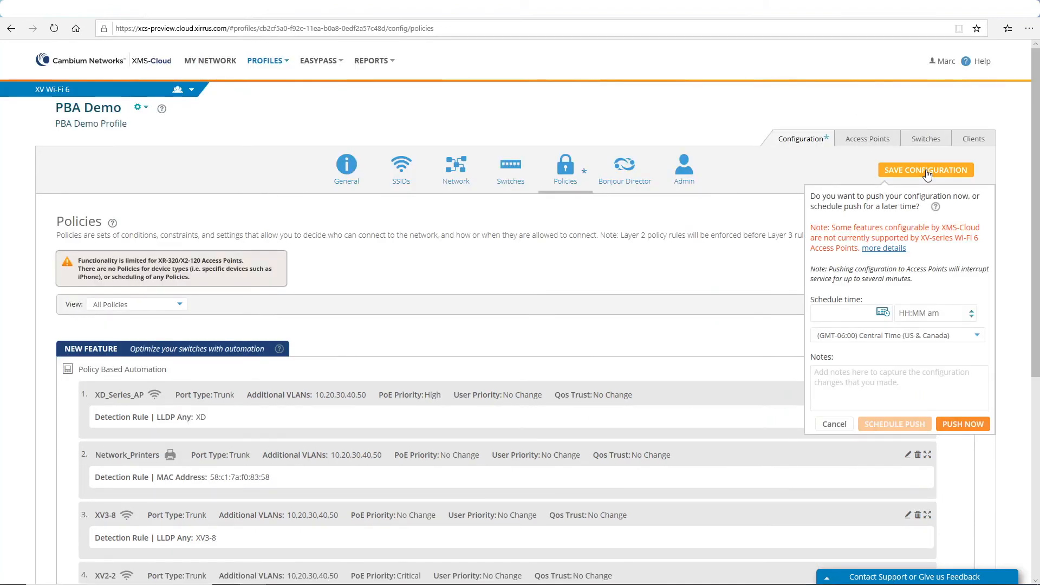
pyautogui.click(969, 423)
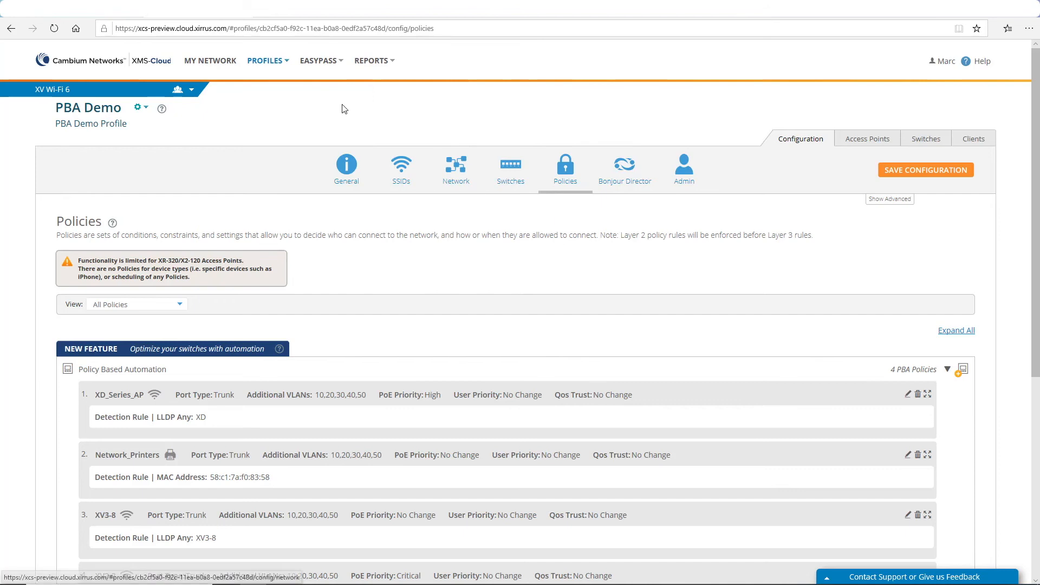
# Step: Check the EX2016M-P switch's status in My Network and expand its port layout
pyautogui.click(220, 63)
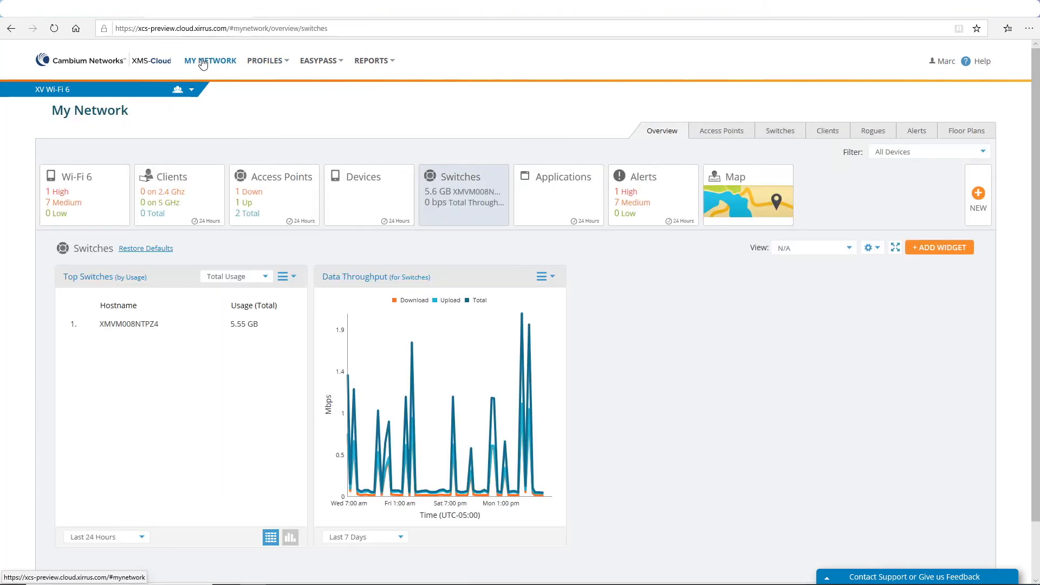
pyautogui.click(780, 132)
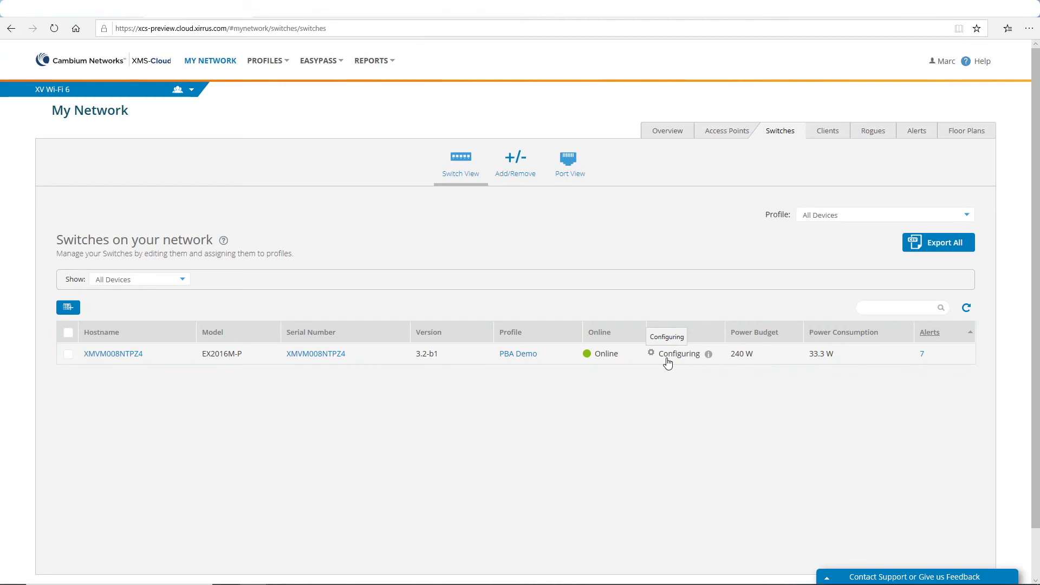
pyautogui.click(221, 355)
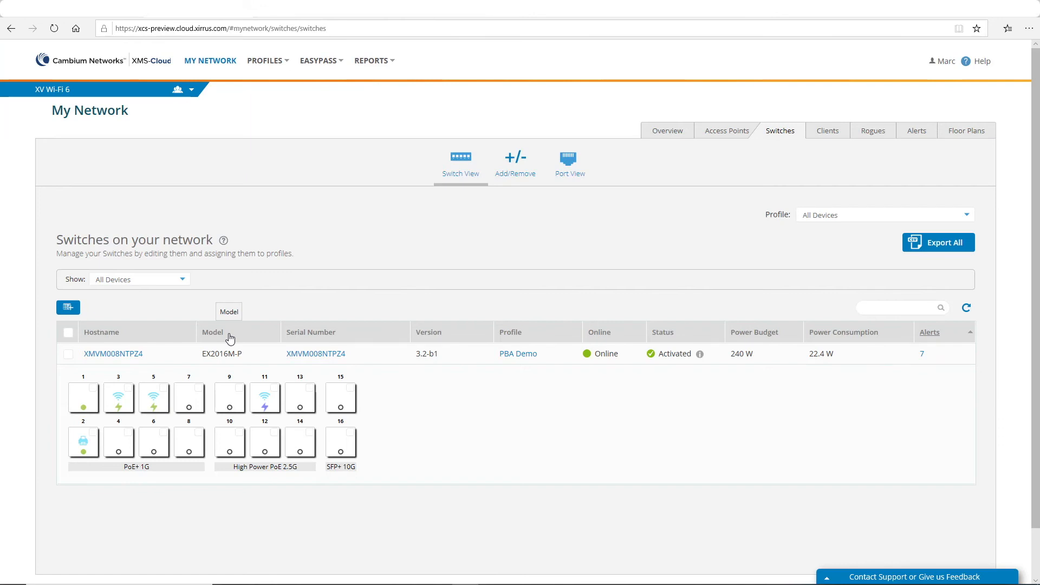
# Step: Inspect the applied configuration of ports 11 and 5, and the status of port 9, on the EX2016M-P switch
pyautogui.click(265, 398)
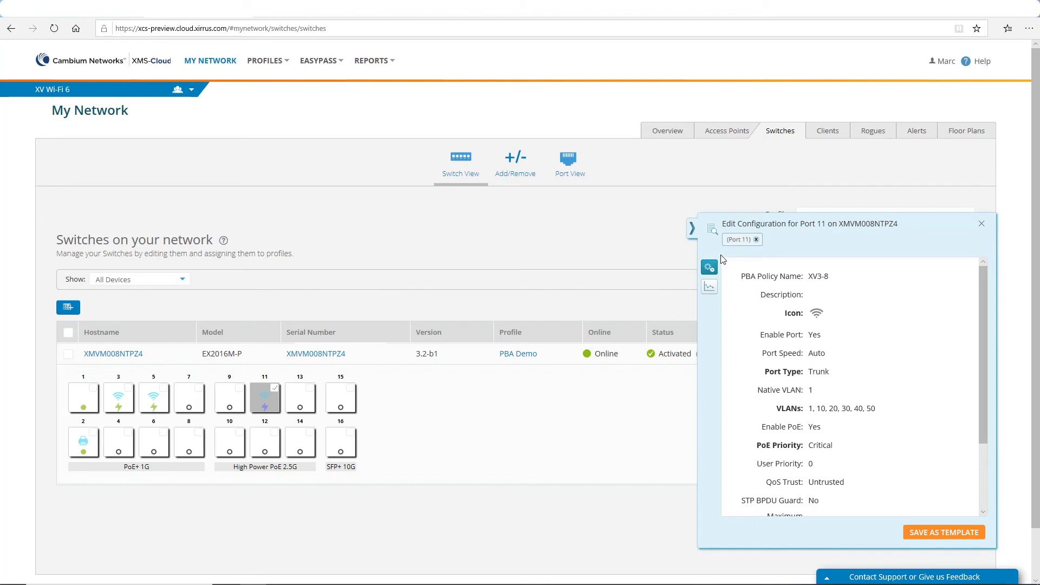
pyautogui.click(691, 228)
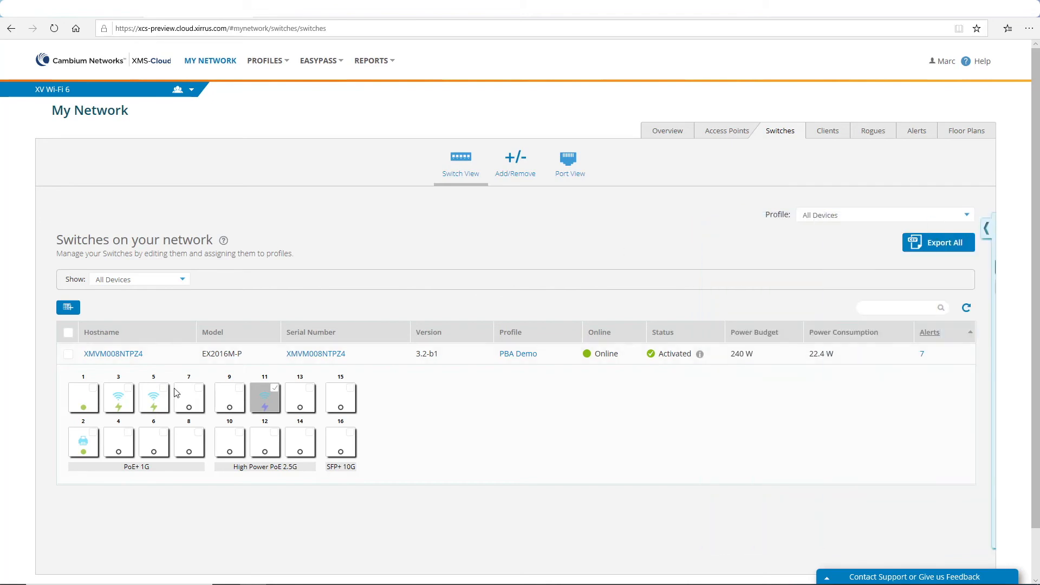
pyautogui.click(155, 400)
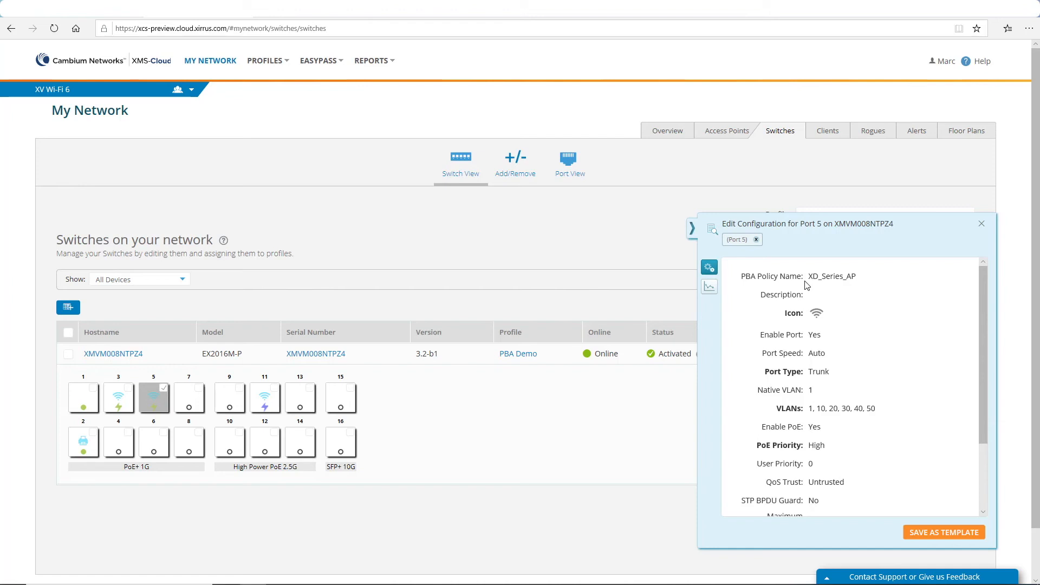
pyautogui.click(692, 229)
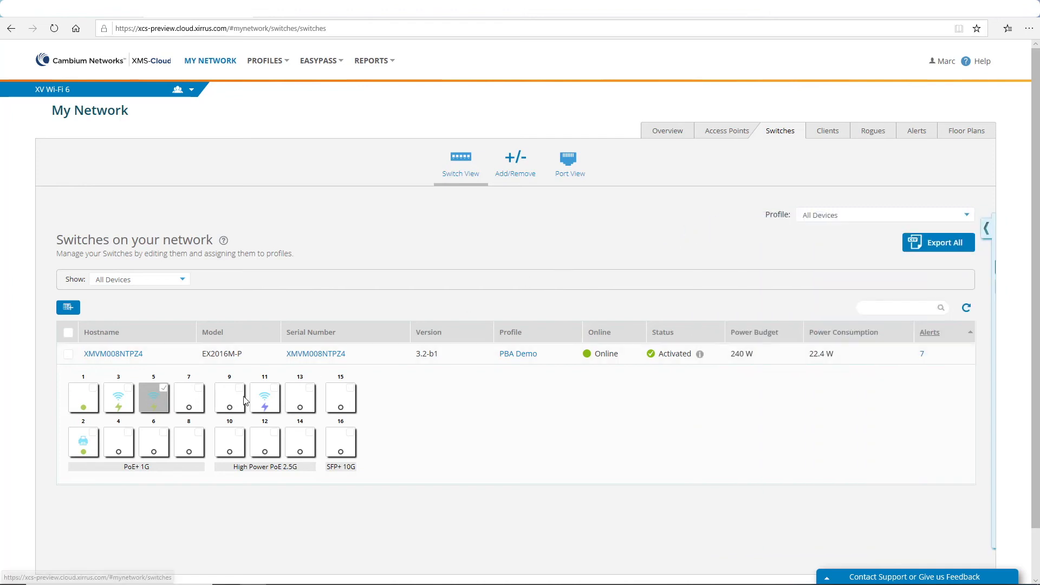
pyautogui.moveTo(237, 405)
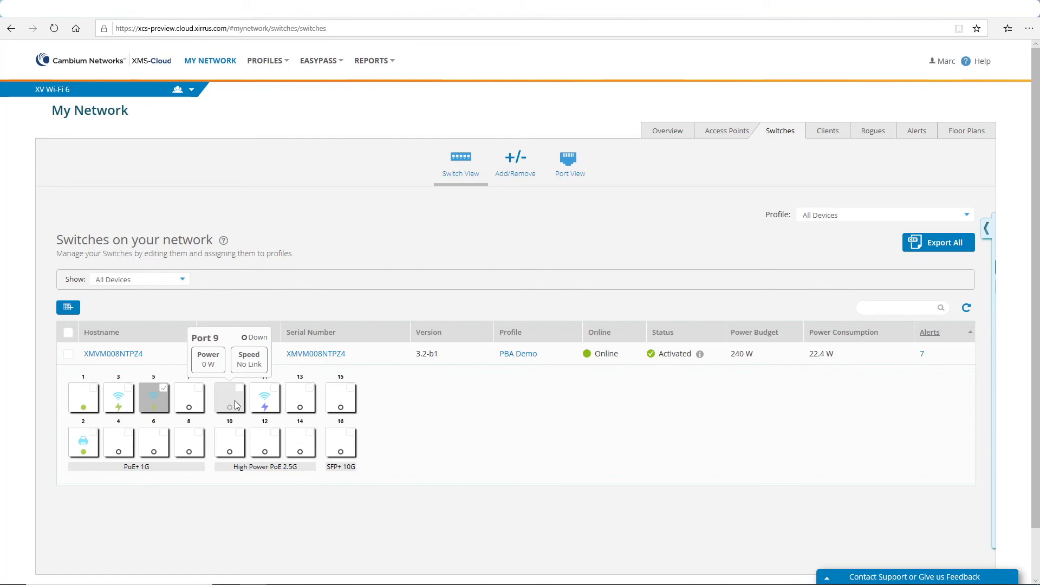
# Step: Inspect the policy configuration applied to port 9 of the EX2016M-P switch, and close and deselect it
pyautogui.click(229, 397)
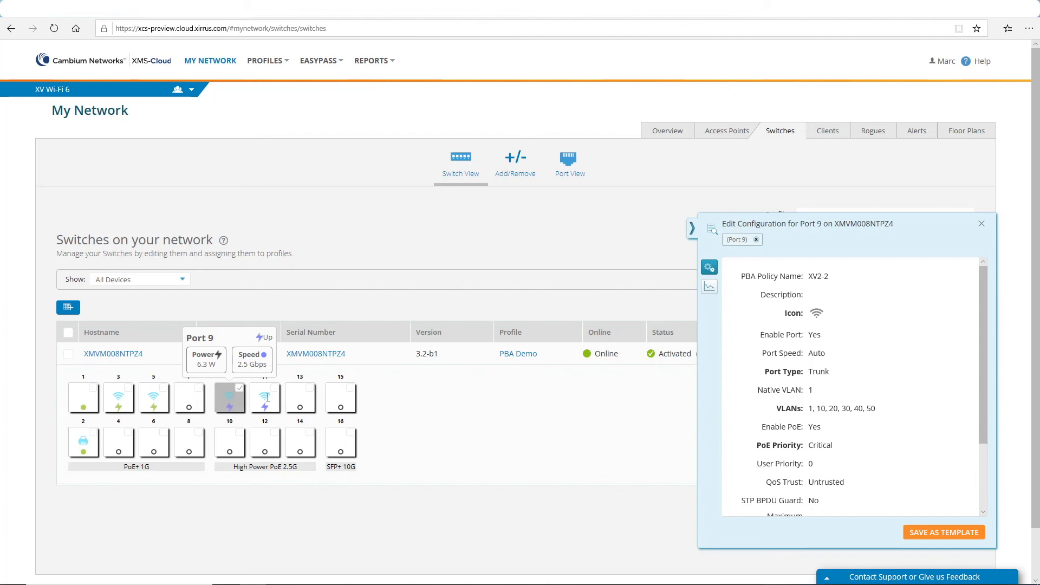
pyautogui.click(694, 229)
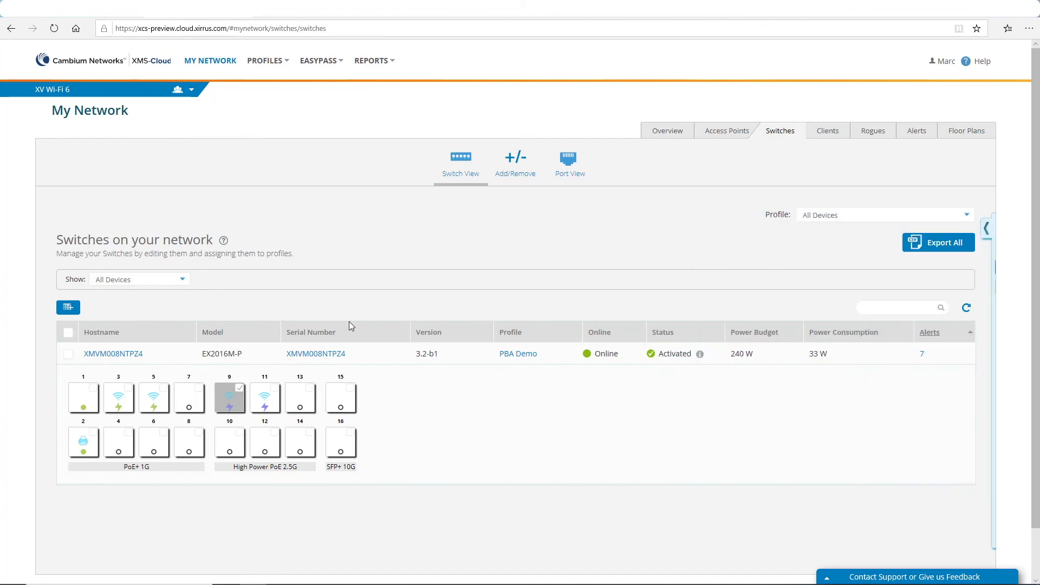
pyautogui.click(243, 393)
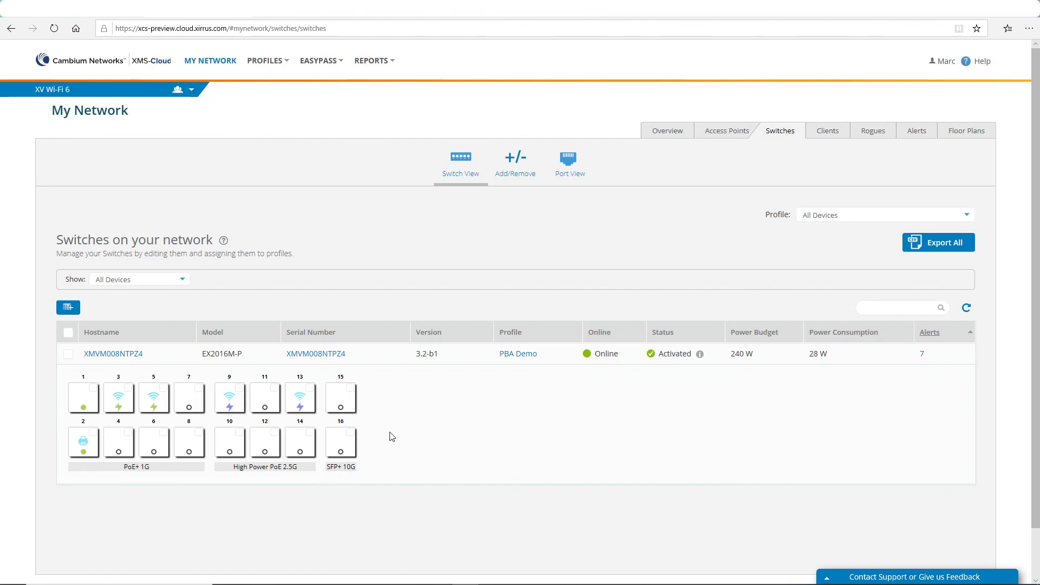
# Step: Inspect the policy configuration applied to port 13 and the current settings of port 11 on the switch
pyautogui.click(297, 399)
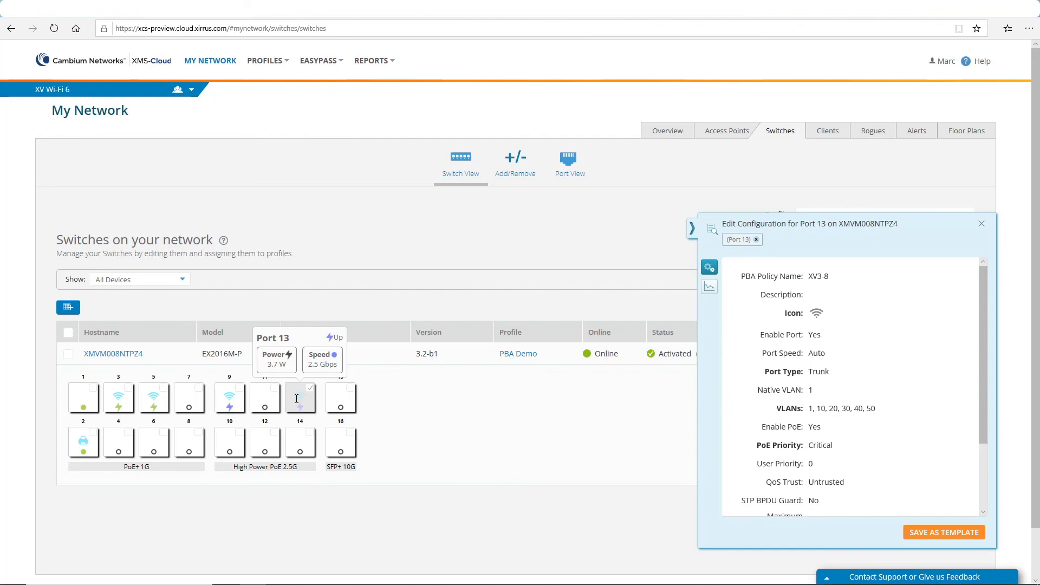
pyautogui.click(693, 229)
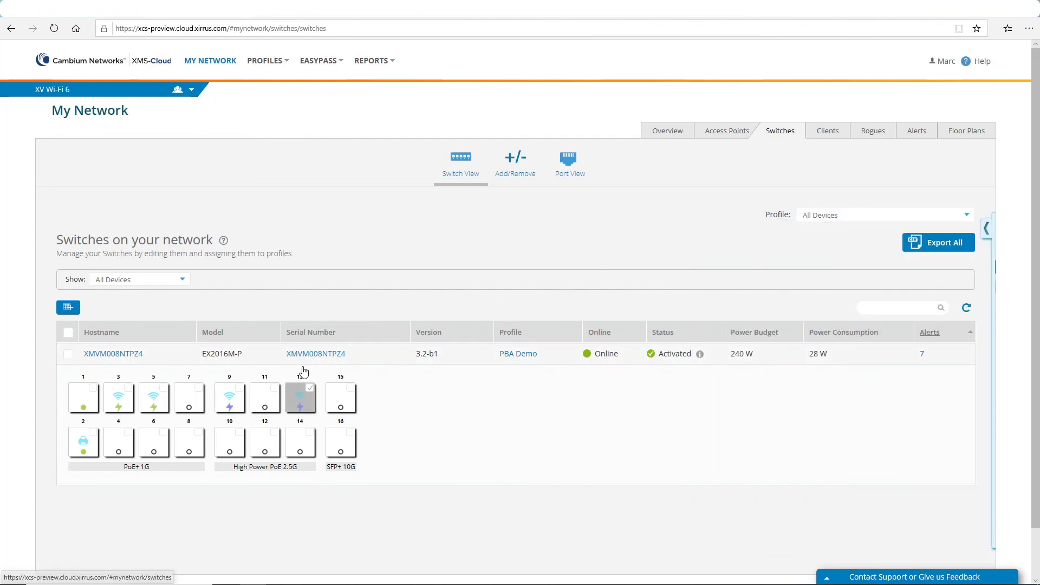
pyautogui.click(265, 399)
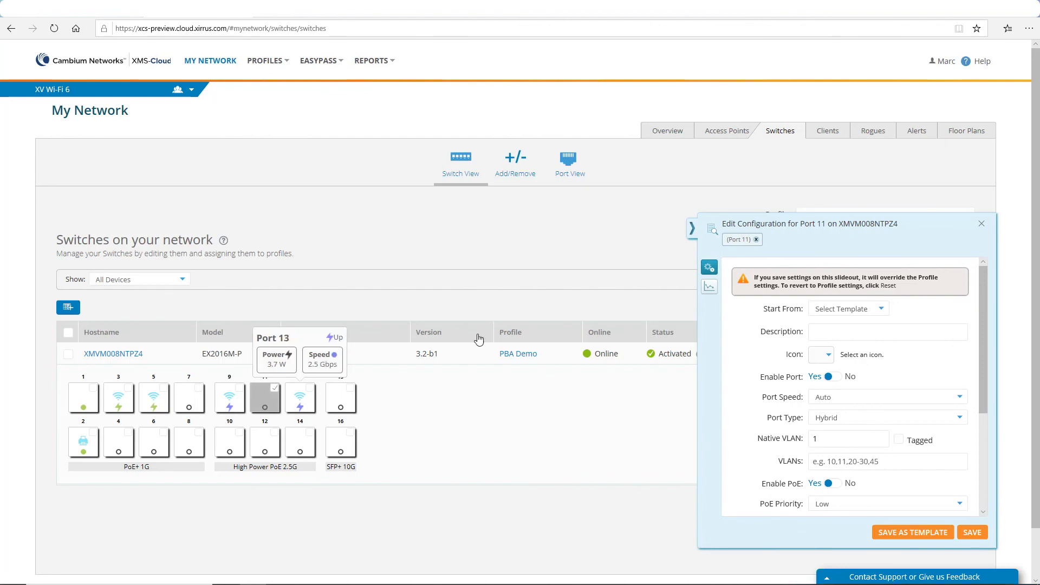
pyautogui.click(692, 228)
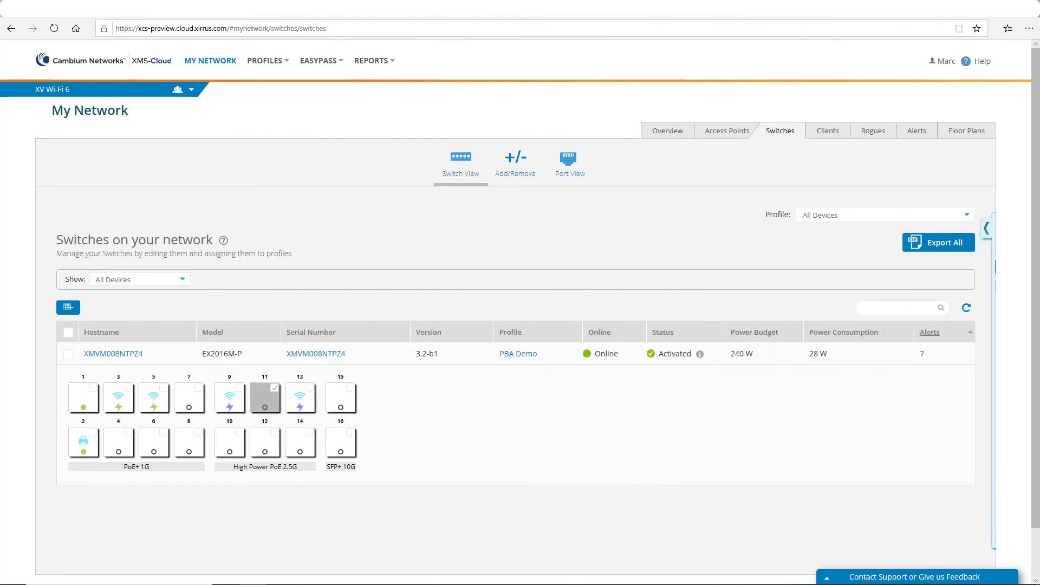
pyautogui.click(263, 401)
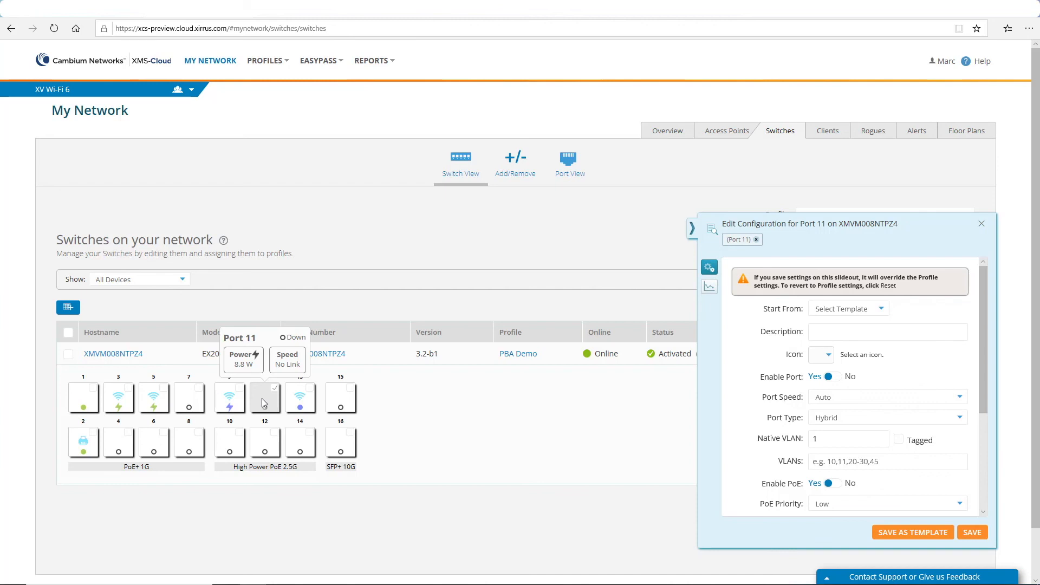